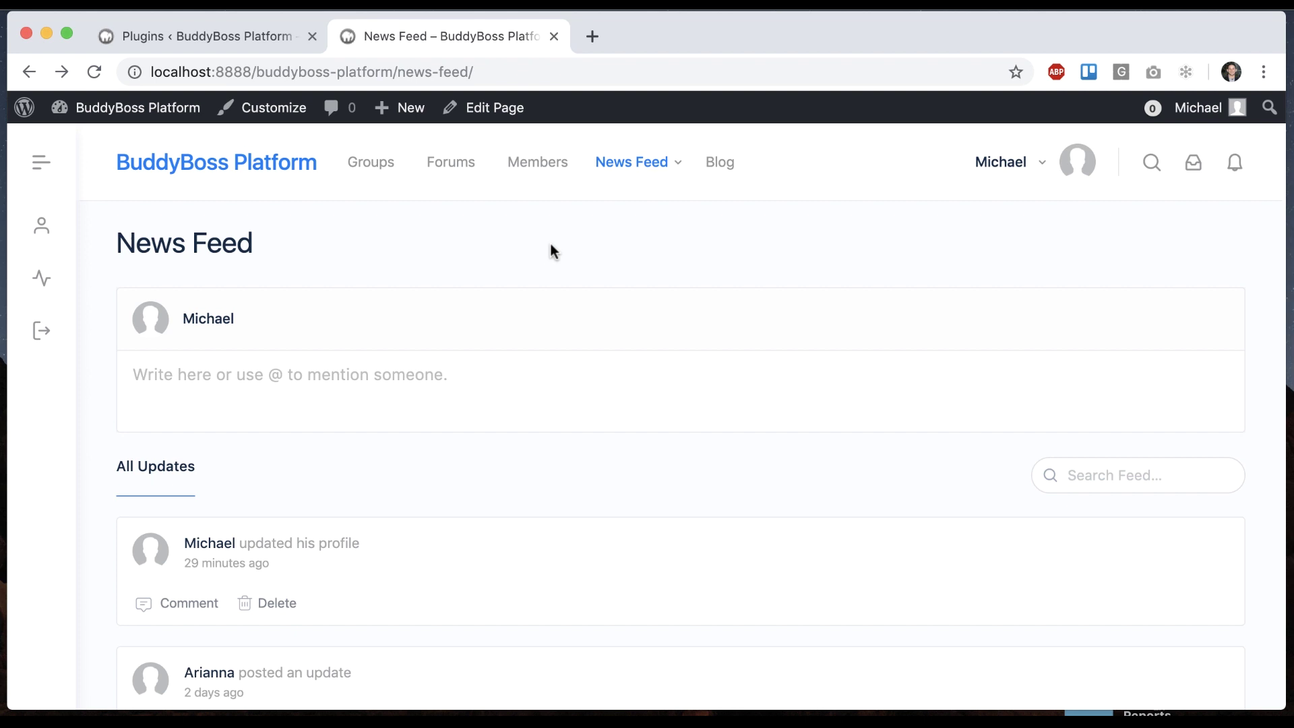
# Step: Activate the WooCommerce plugin and go to its empty Products page
pyautogui.click(260, 32)
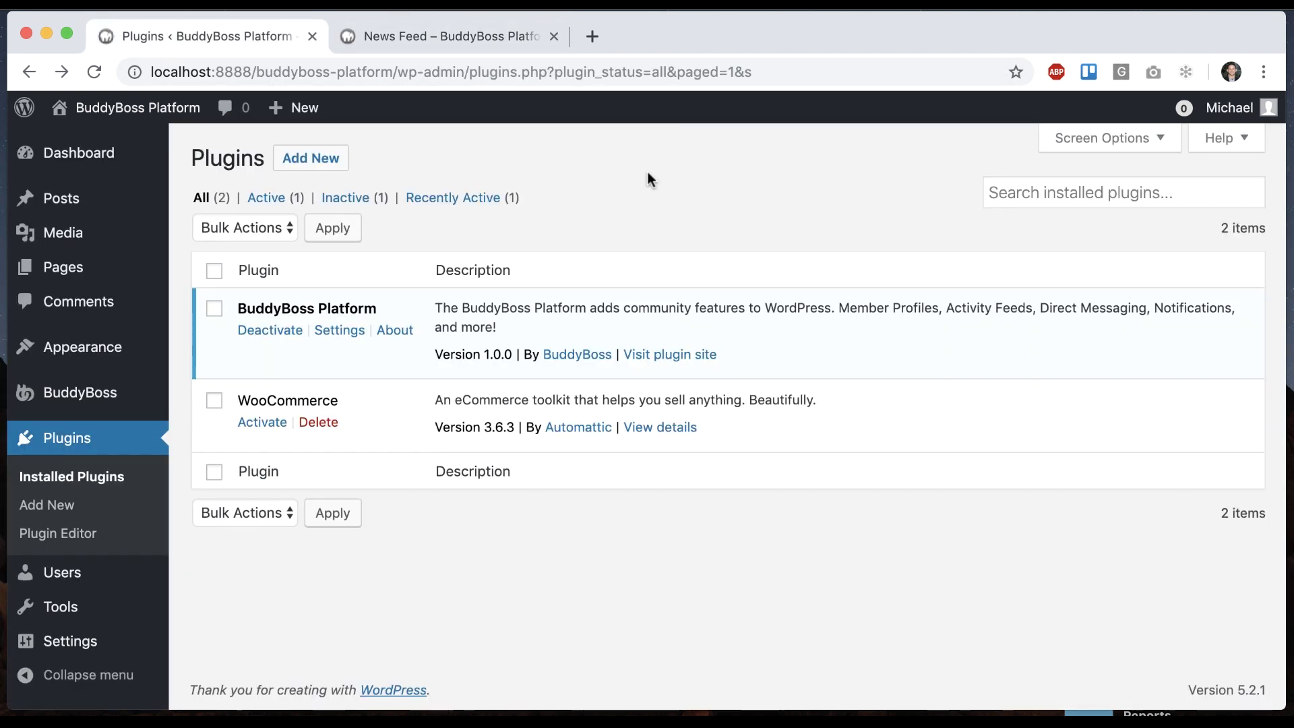
pyautogui.click(253, 425)
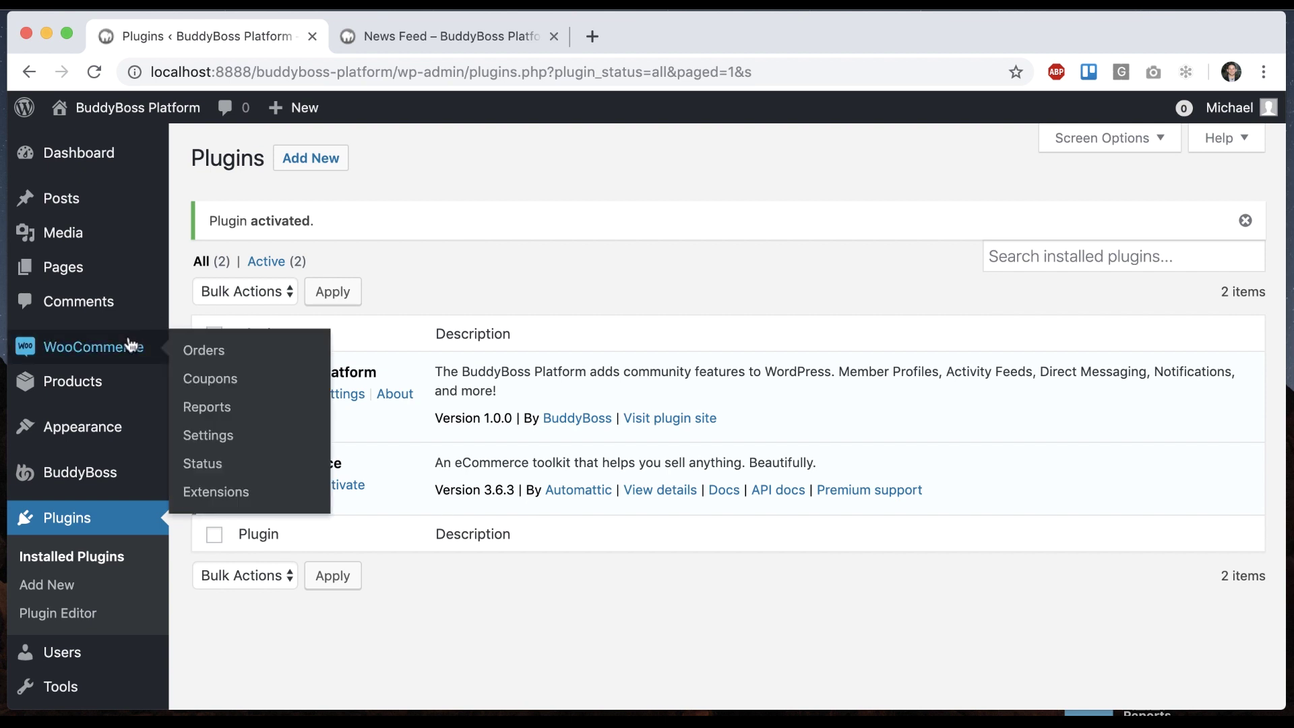
pyautogui.click(106, 389)
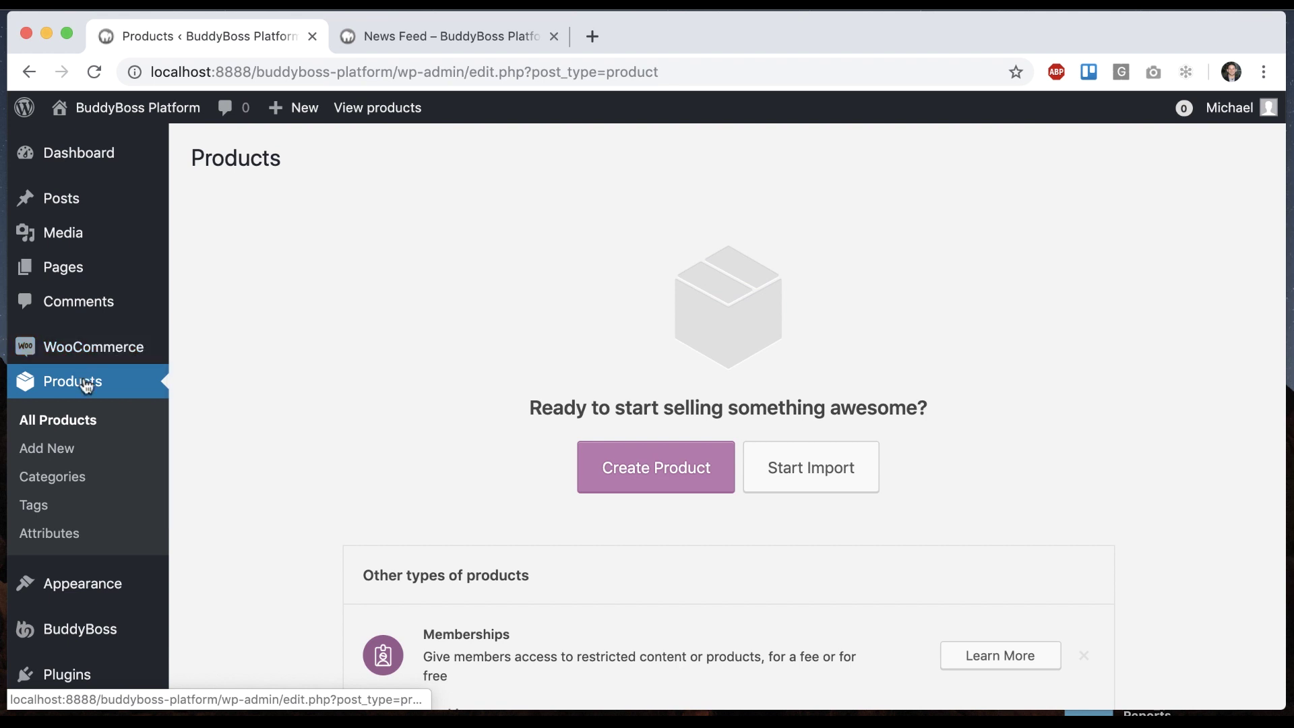
pyautogui.scroll(-5, 96, 376)
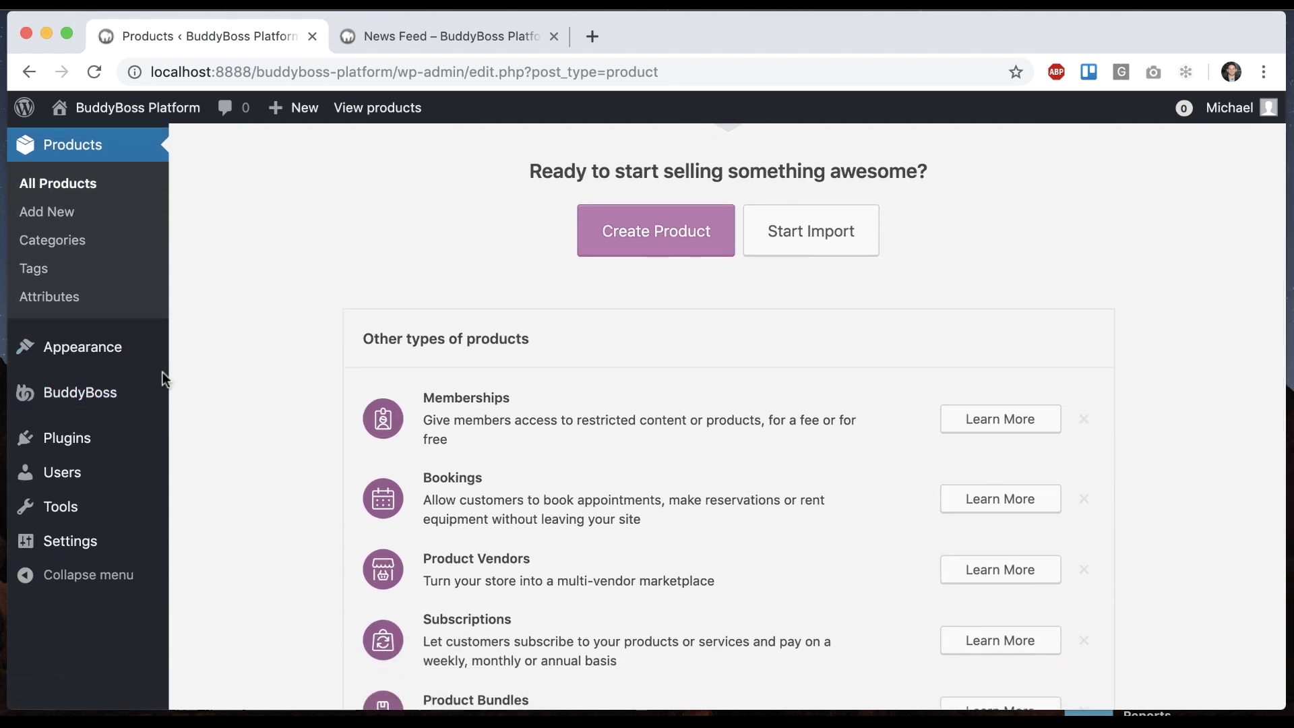
# Step: In BuddyBoss Activity settings, enable Products as a custom post type for feeds and save
pyautogui.moveTo(80, 393)
pyautogui.click(237, 205)
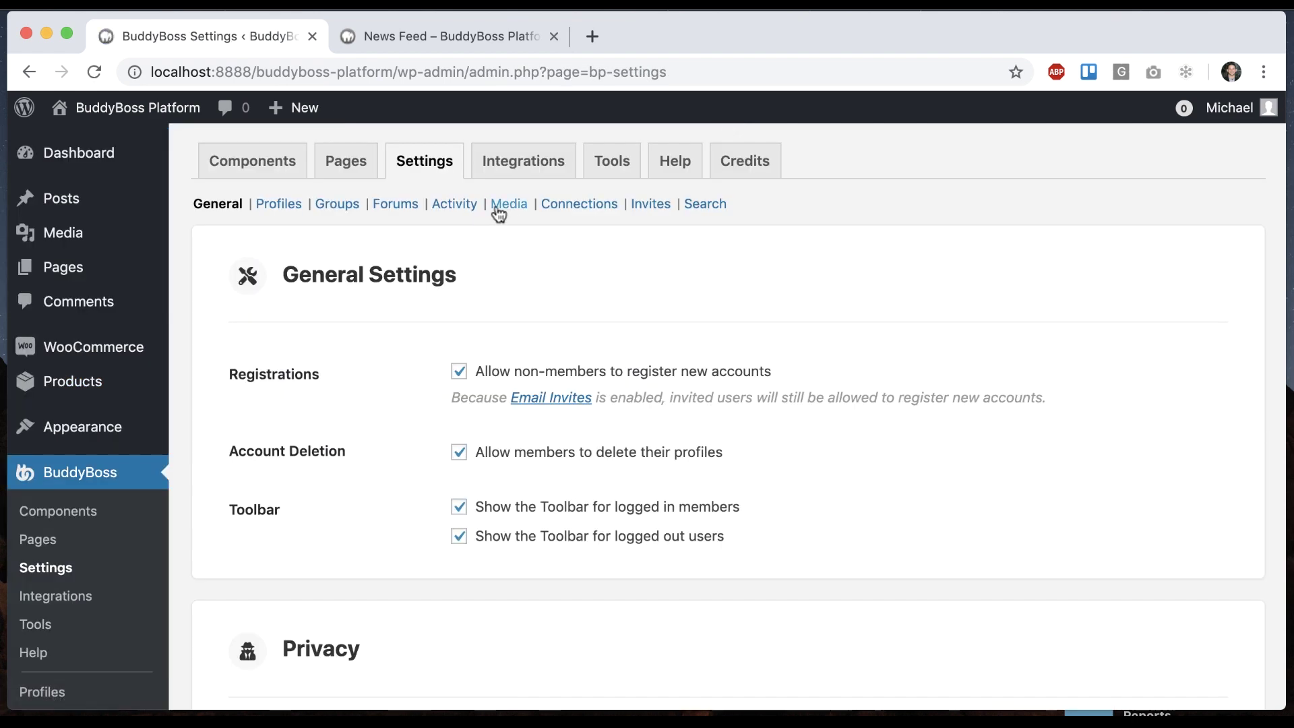
pyautogui.click(462, 206)
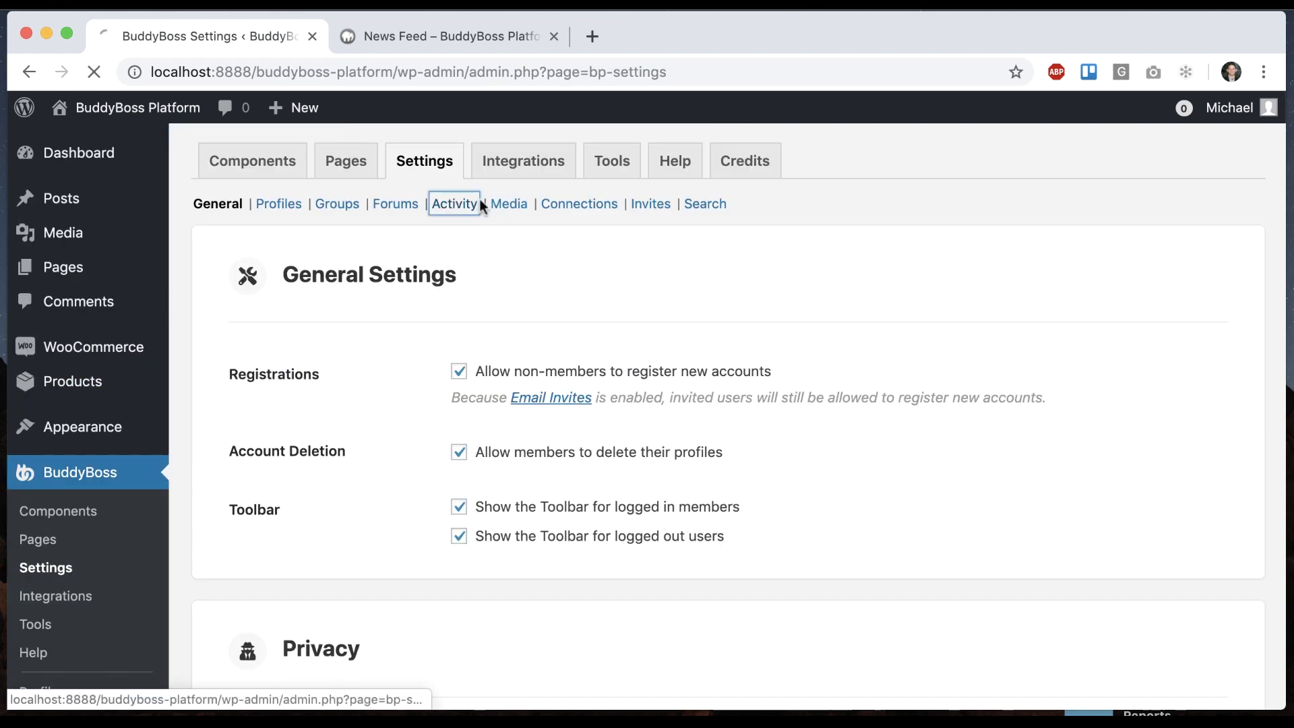
pyautogui.scroll(-1, 546, 287)
pyautogui.scroll(-5, 546, 286)
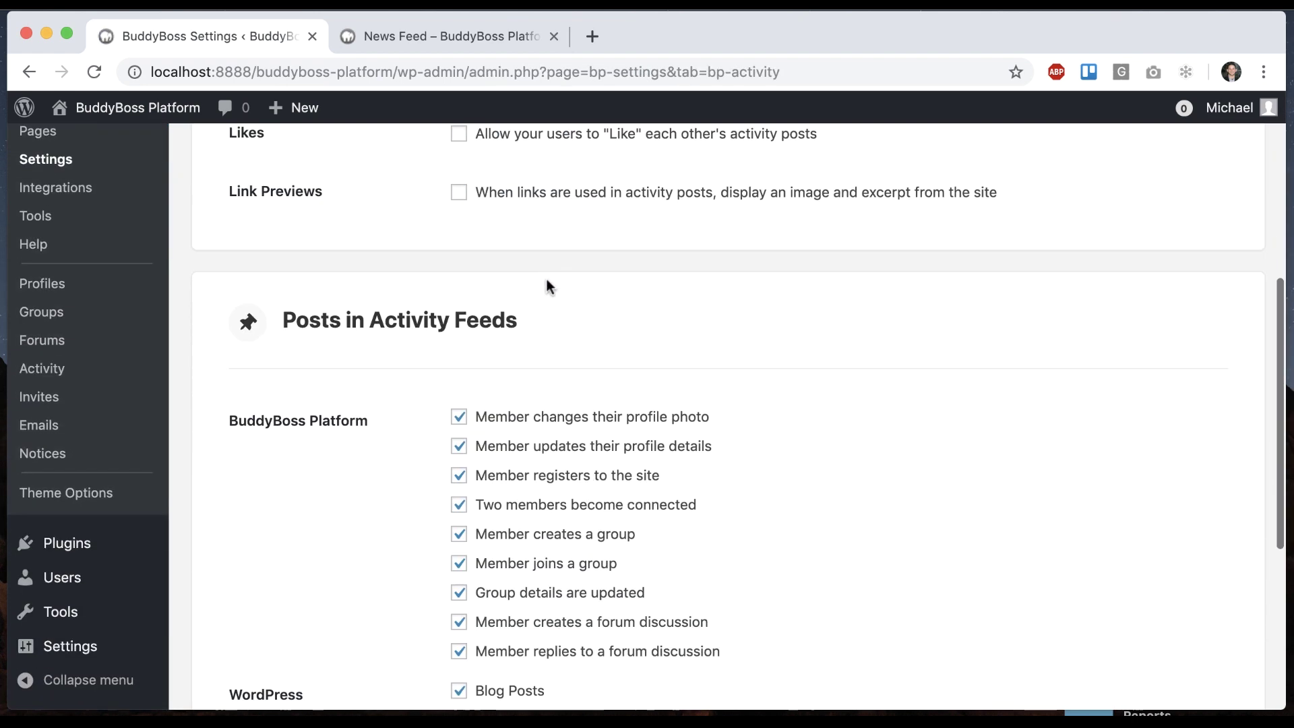
pyautogui.scroll(-4, 546, 286)
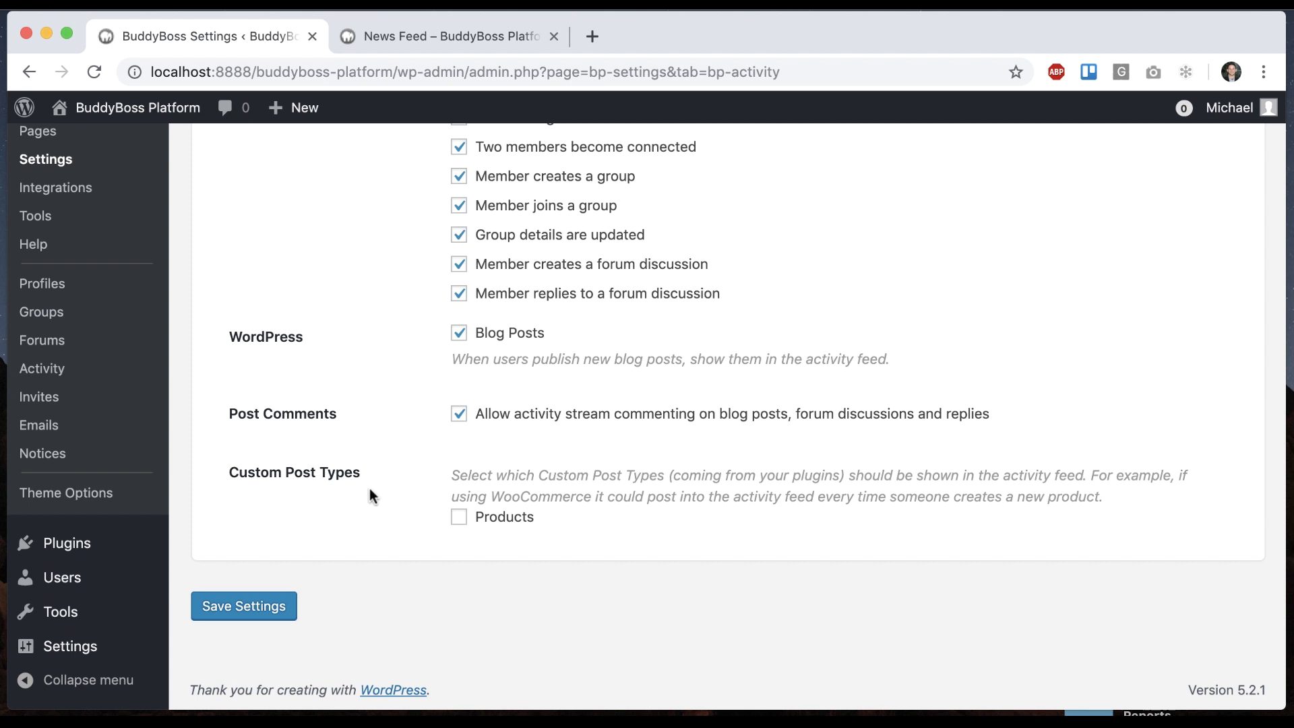
pyautogui.click(459, 517)
pyautogui.scroll(5, 128, 307)
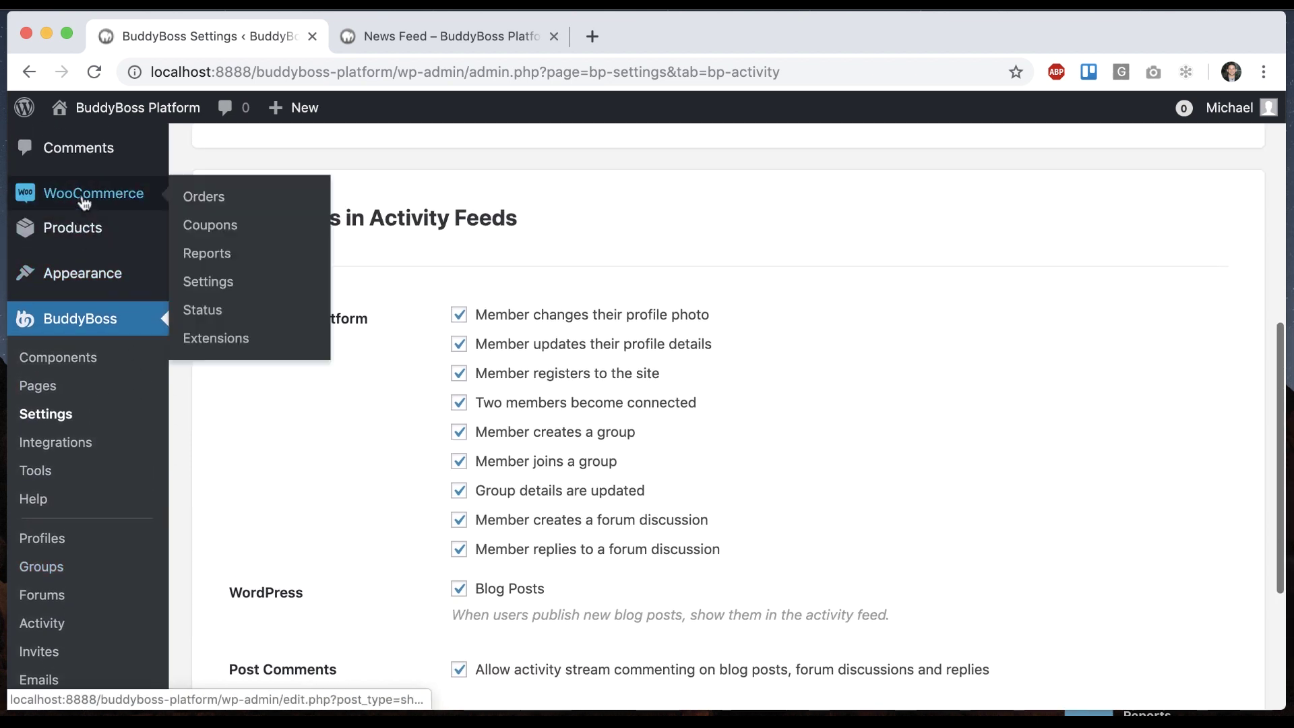
pyautogui.scroll(-5, 309, 430)
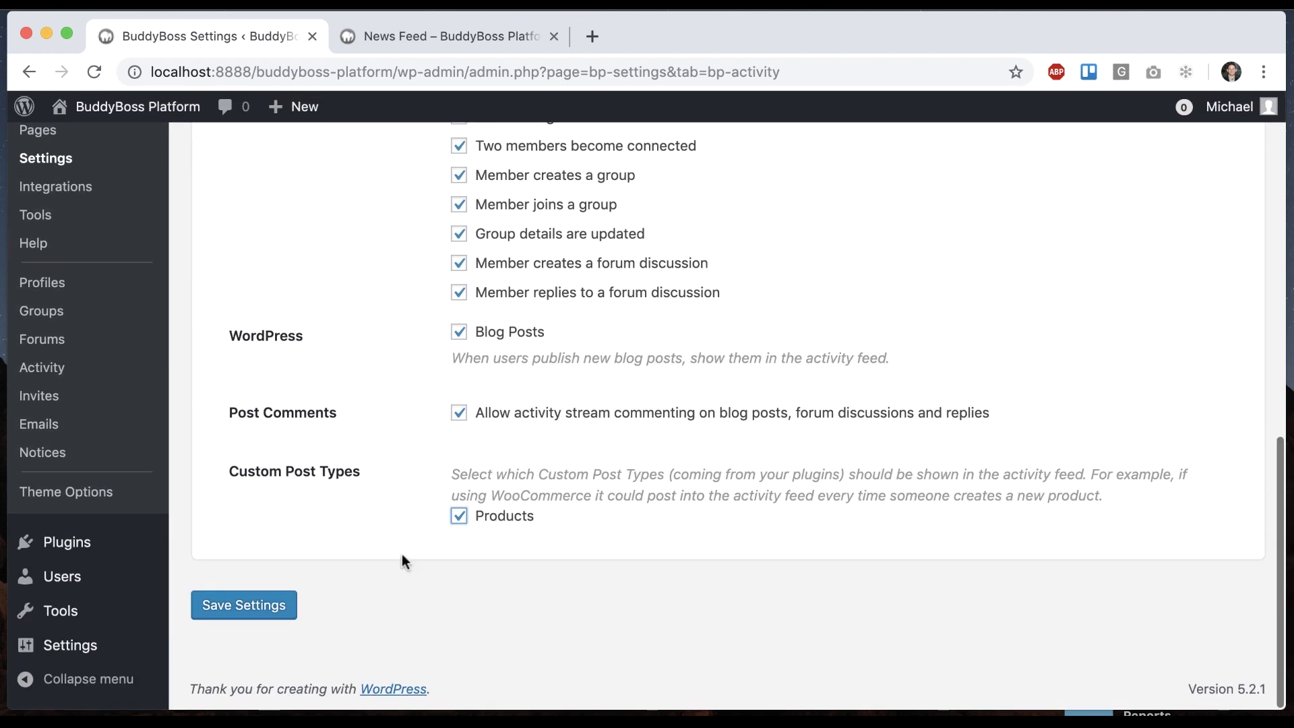
pyautogui.click(240, 610)
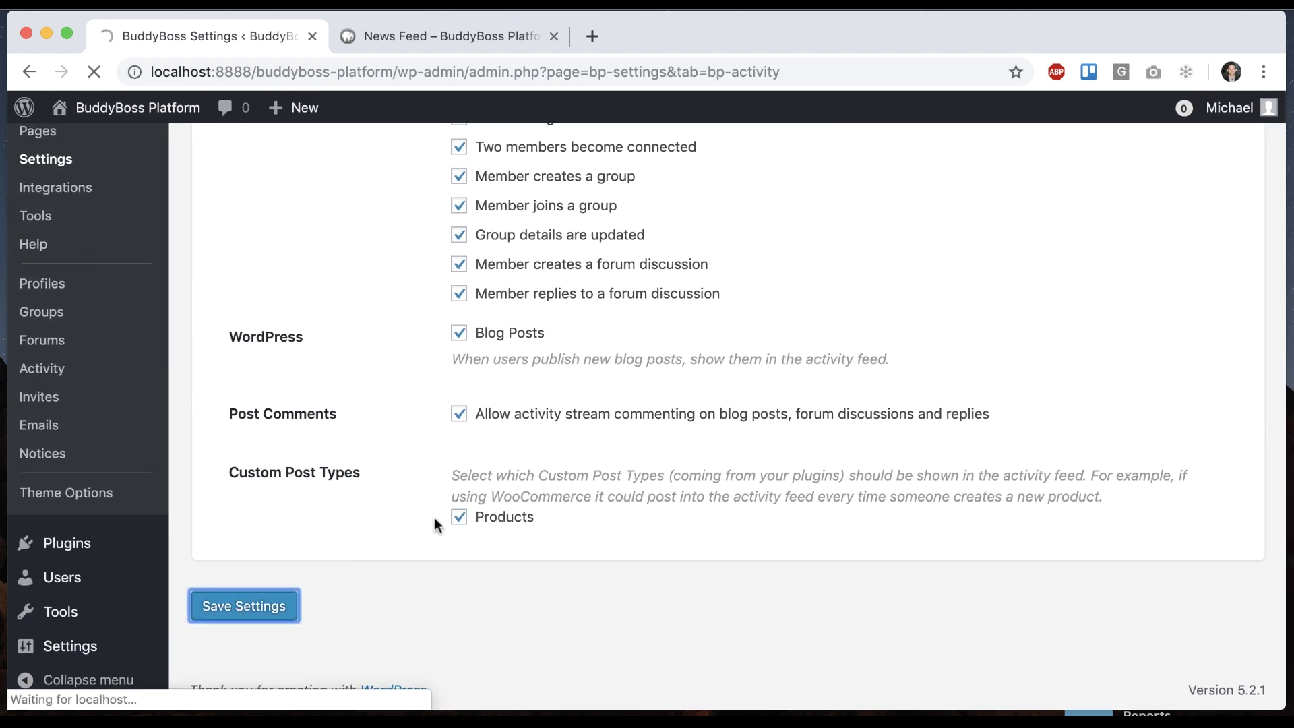
pyautogui.scroll(-10, 434, 517)
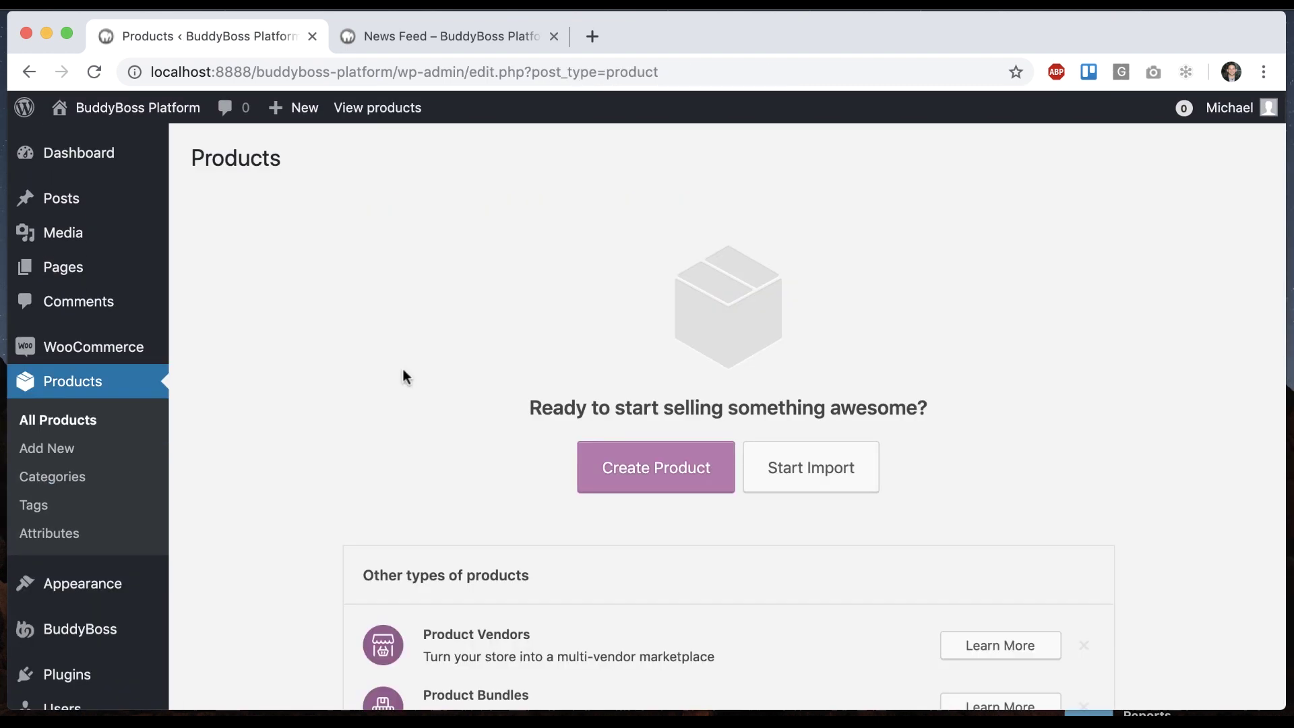
# Step: Create a new product titled 'Great Book' with the description 'here it is'
pyautogui.click(659, 480)
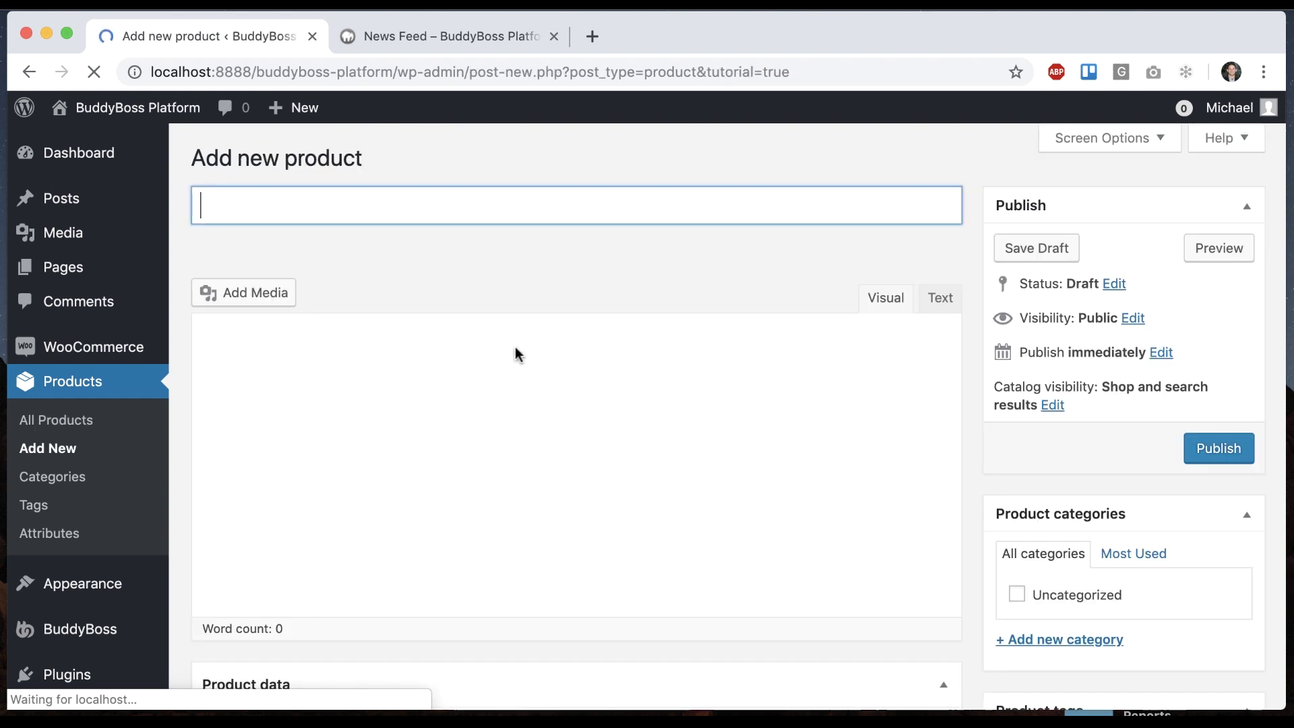
pyautogui.write('Great ')
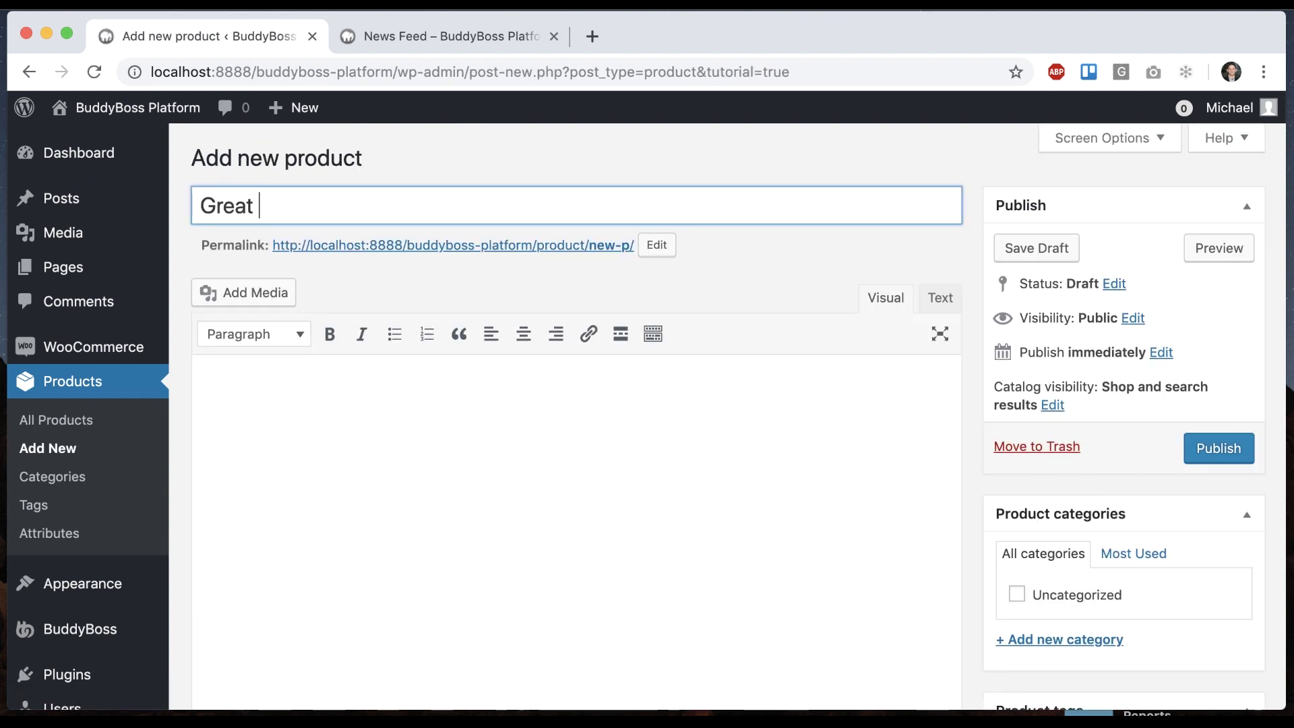
pyautogui.write('Book')
pyautogui.click(410, 496)
pyautogui.write('here')
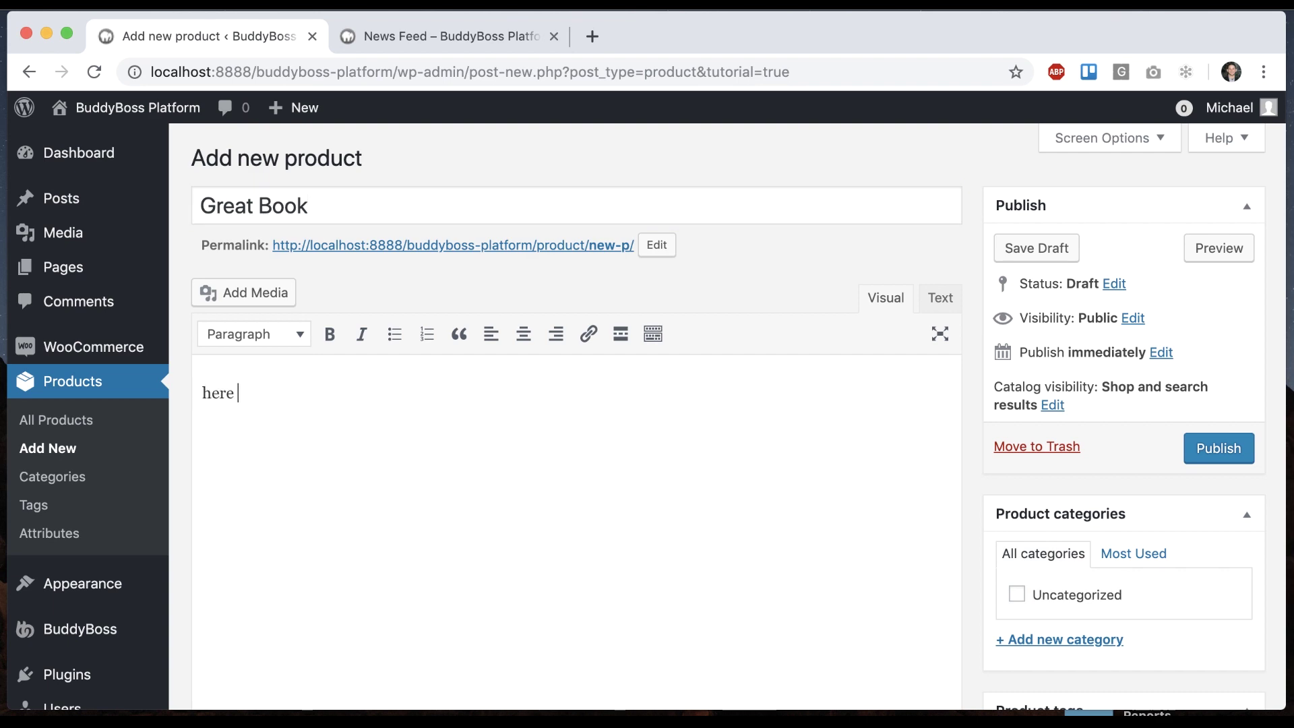
pyautogui.write(' it is')
pyautogui.scroll(-4, 916, 568)
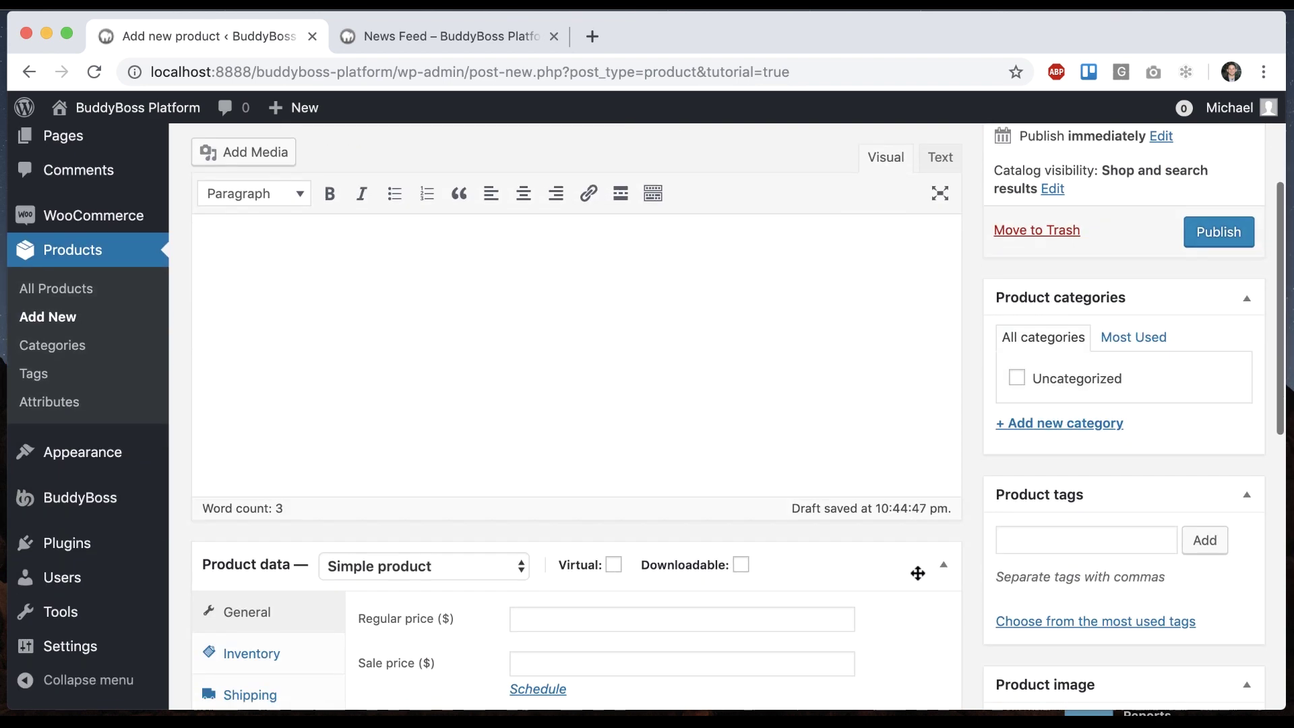
pyautogui.scroll(-4, 986, 557)
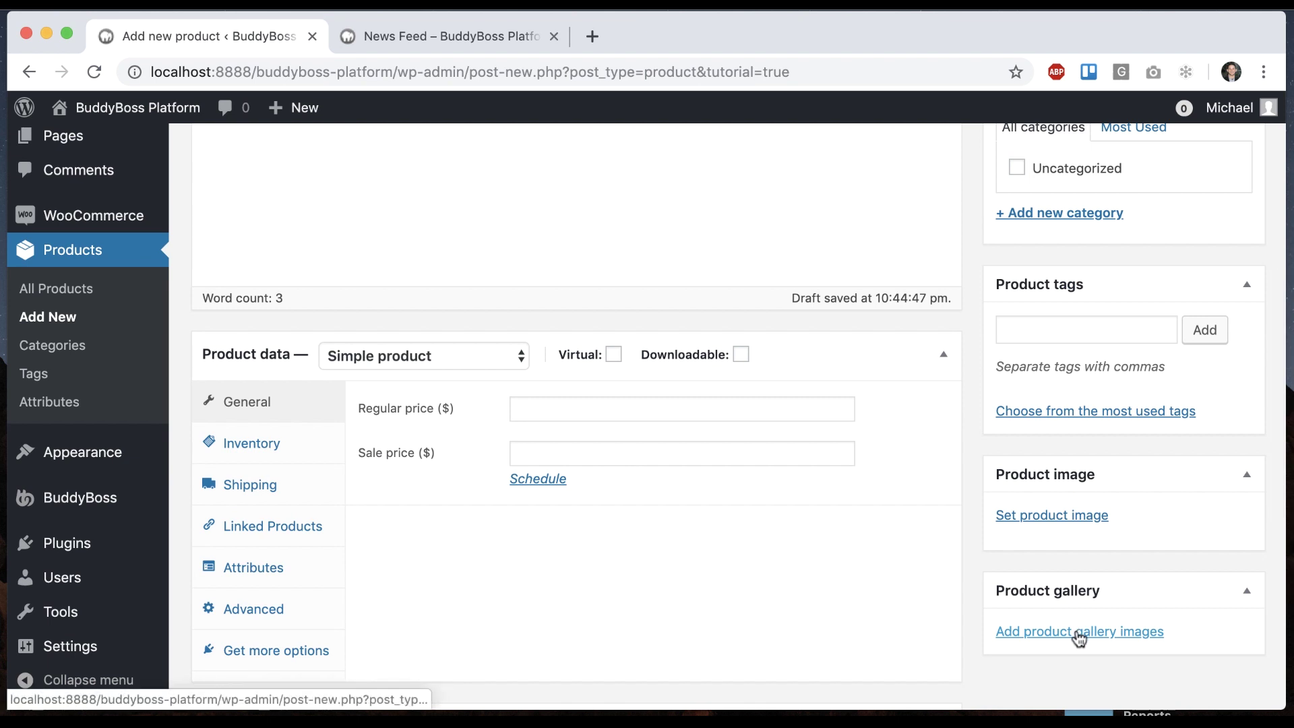
# Step: Set the tiger photo as the product image, publish Great Book, and return to the News Feed
pyautogui.click(1047, 518)
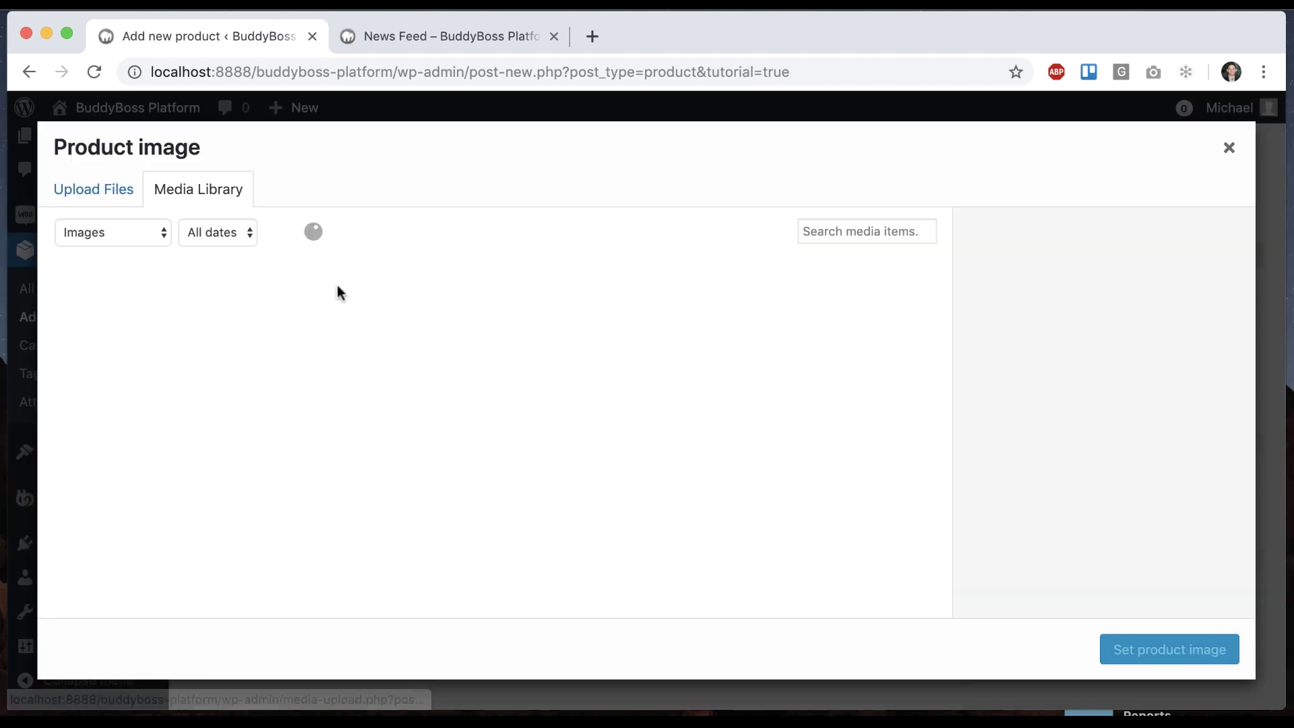
pyautogui.click(246, 335)
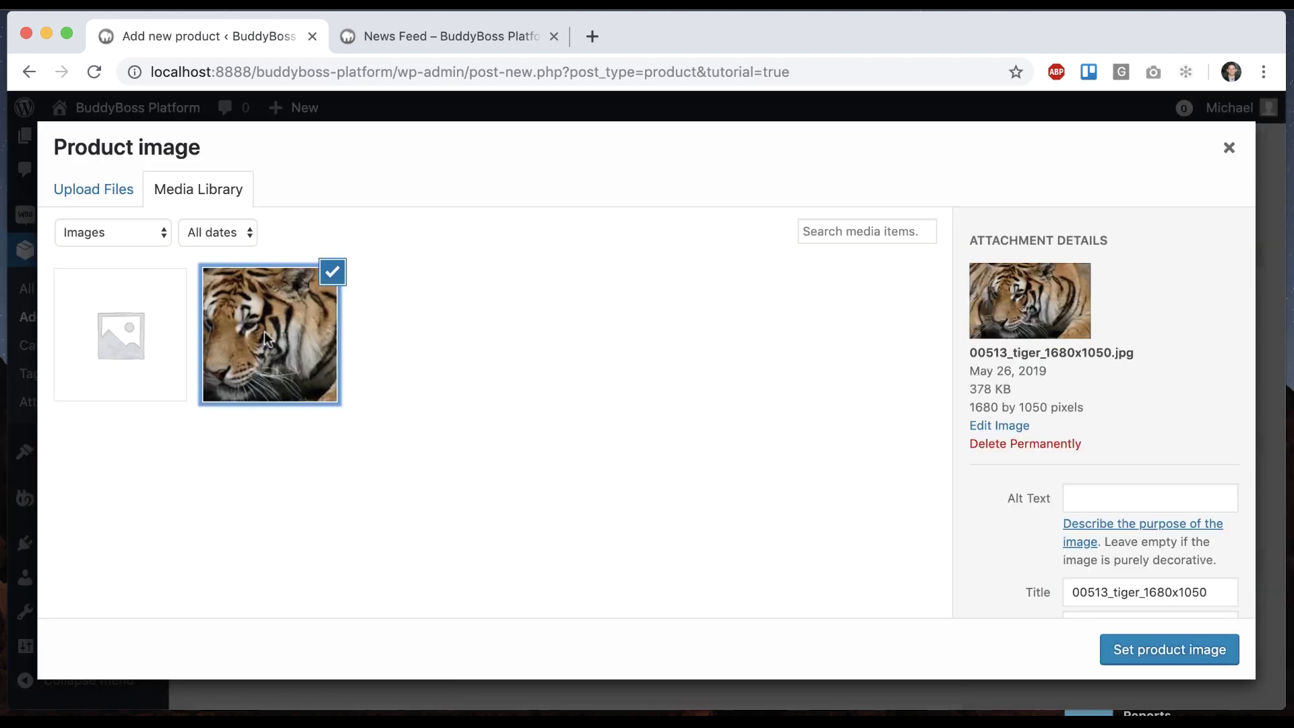
pyautogui.click(1145, 651)
pyautogui.scroll(5, 1114, 458)
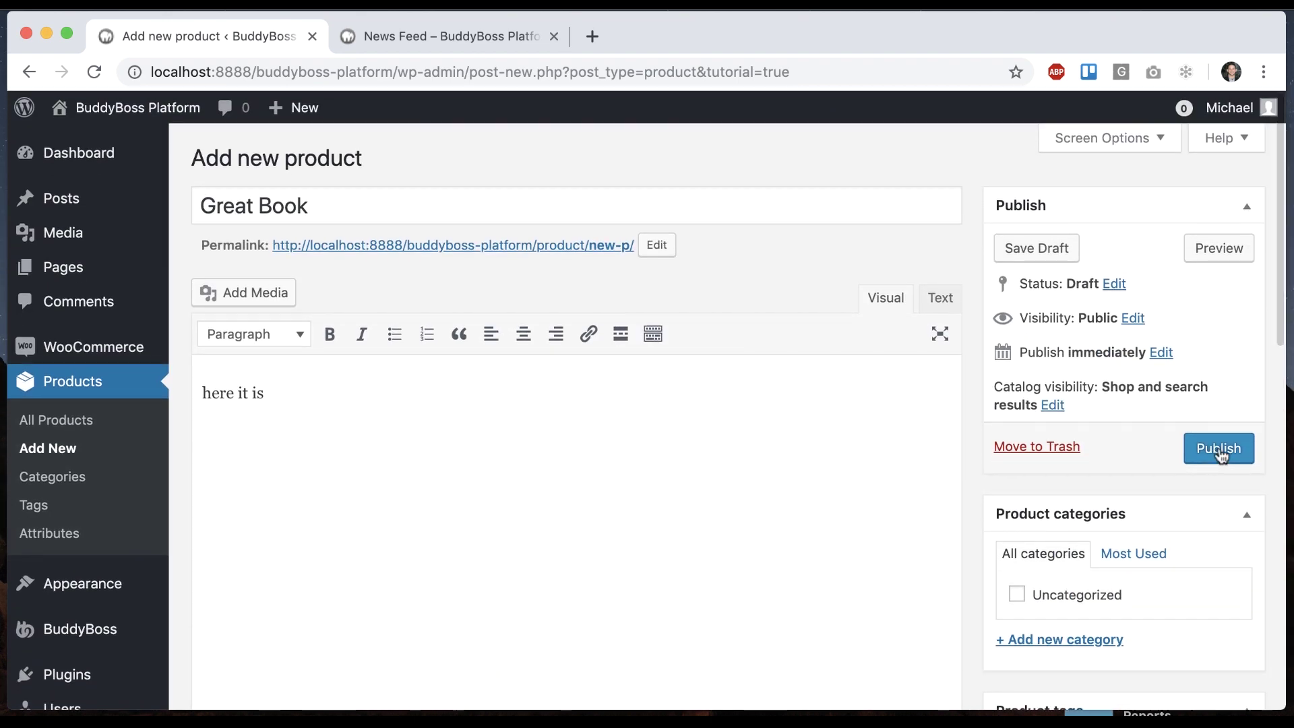
pyautogui.click(1219, 448)
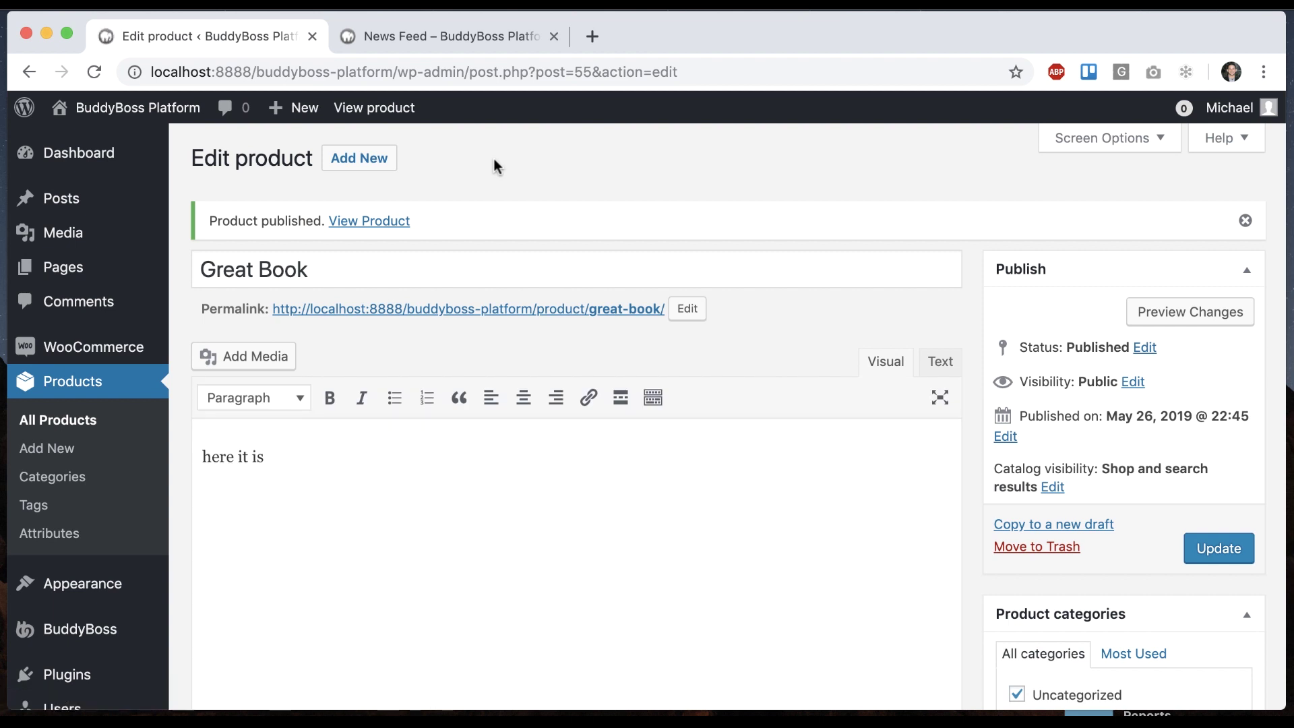
pyautogui.click(446, 45)
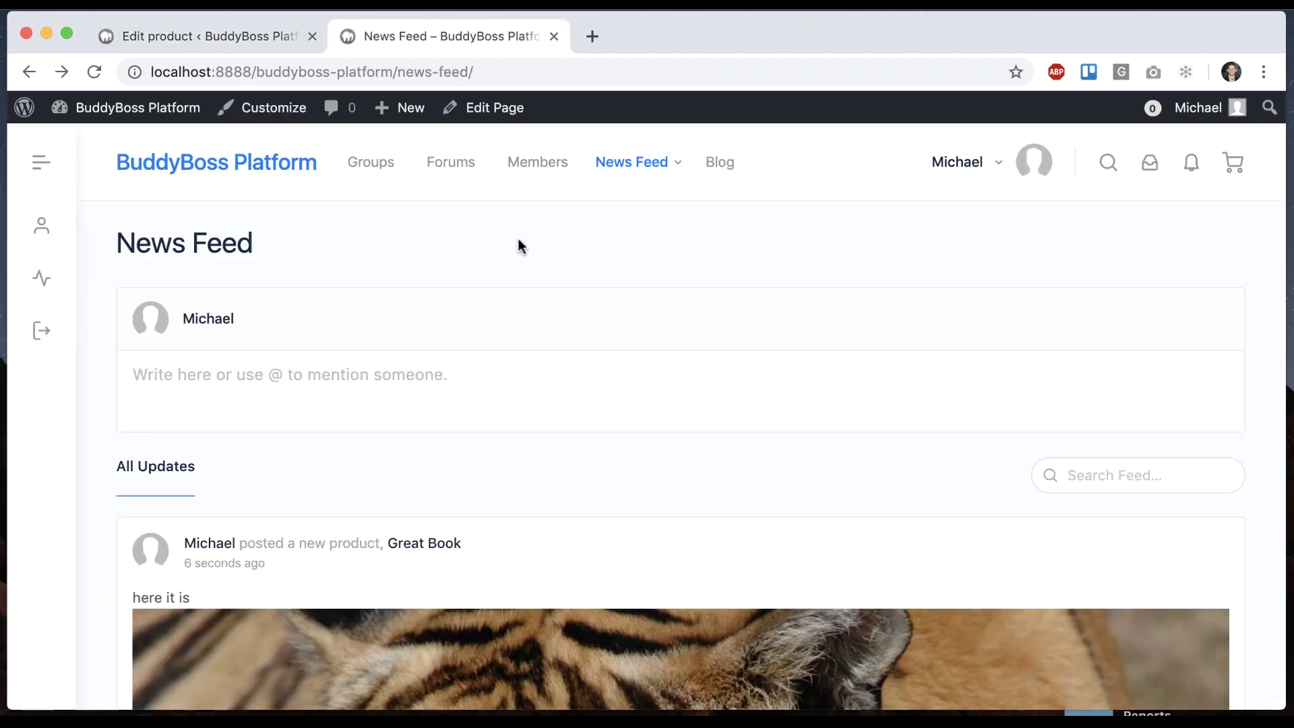
pyautogui.scroll(-2, 519, 246)
pyautogui.scroll(-2, 618, 448)
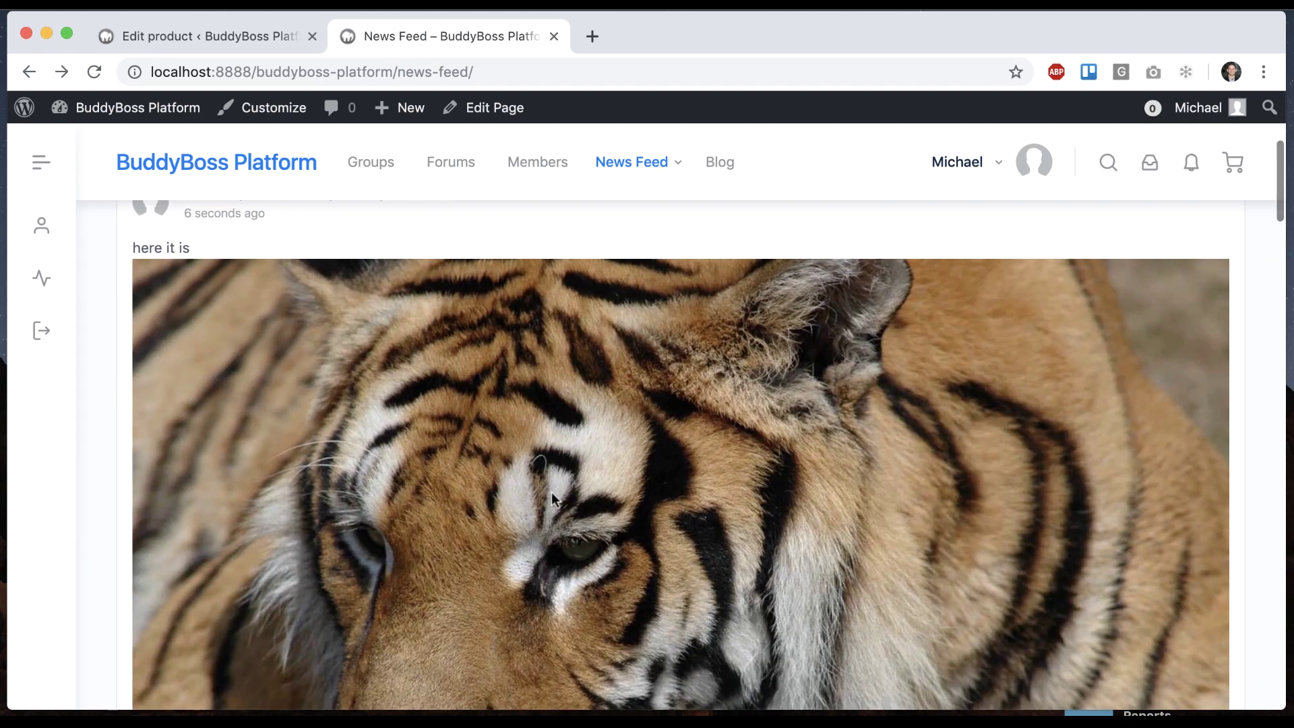
pyautogui.scroll(-2, 551, 496)
pyautogui.scroll(3, 551, 497)
pyautogui.scroll(-1, 552, 497)
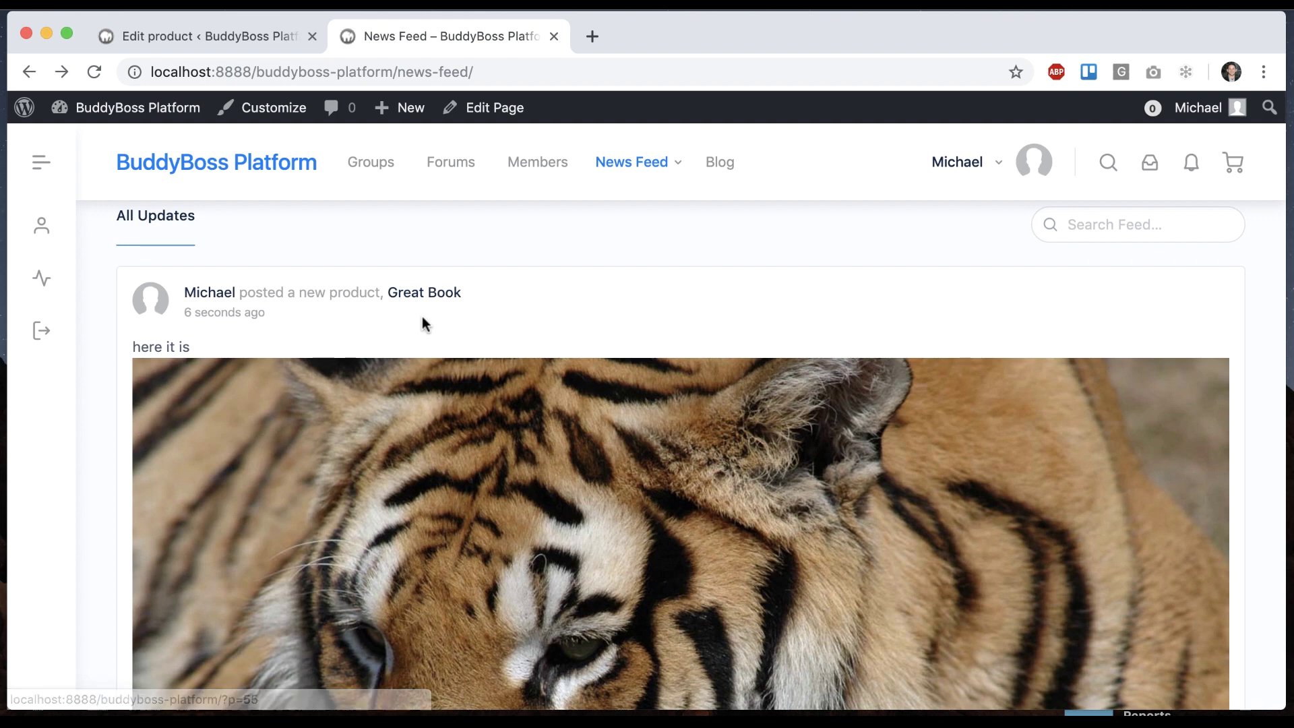
pyautogui.scroll(-5, 422, 322)
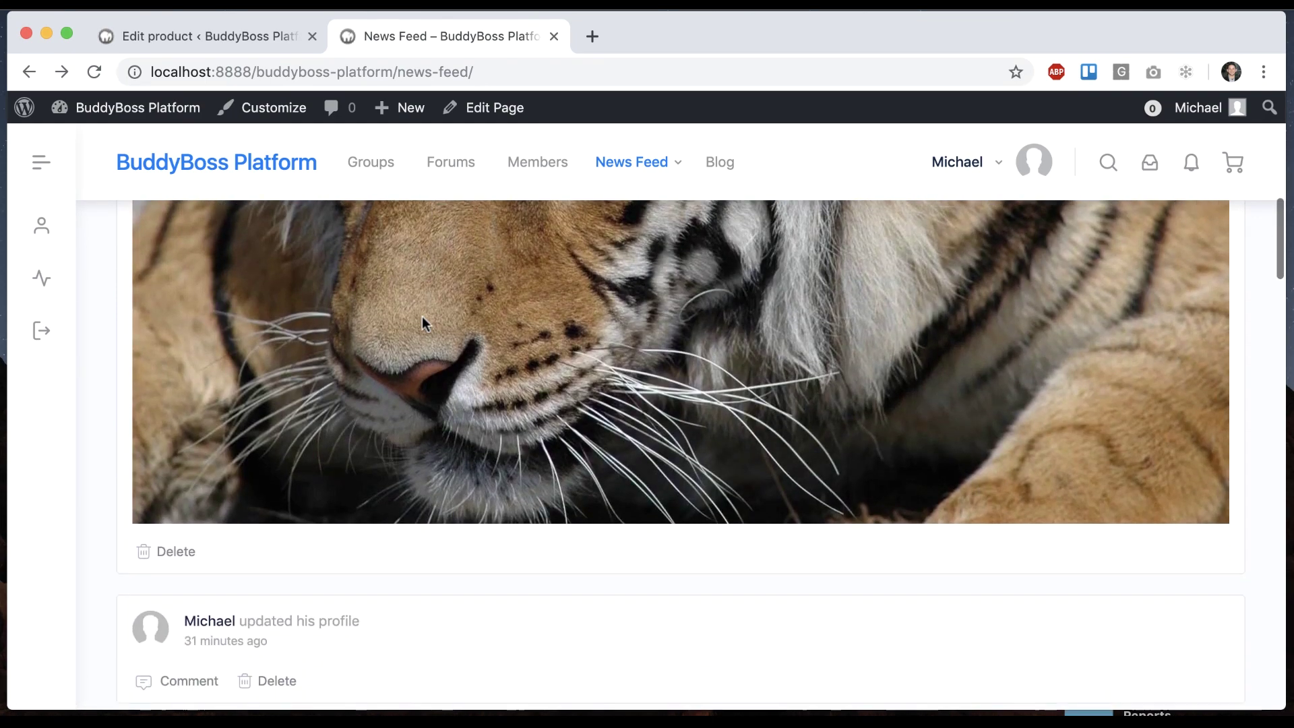
pyautogui.scroll(5, 422, 316)
pyautogui.scroll(1, 422, 317)
pyautogui.scroll(-1, 422, 316)
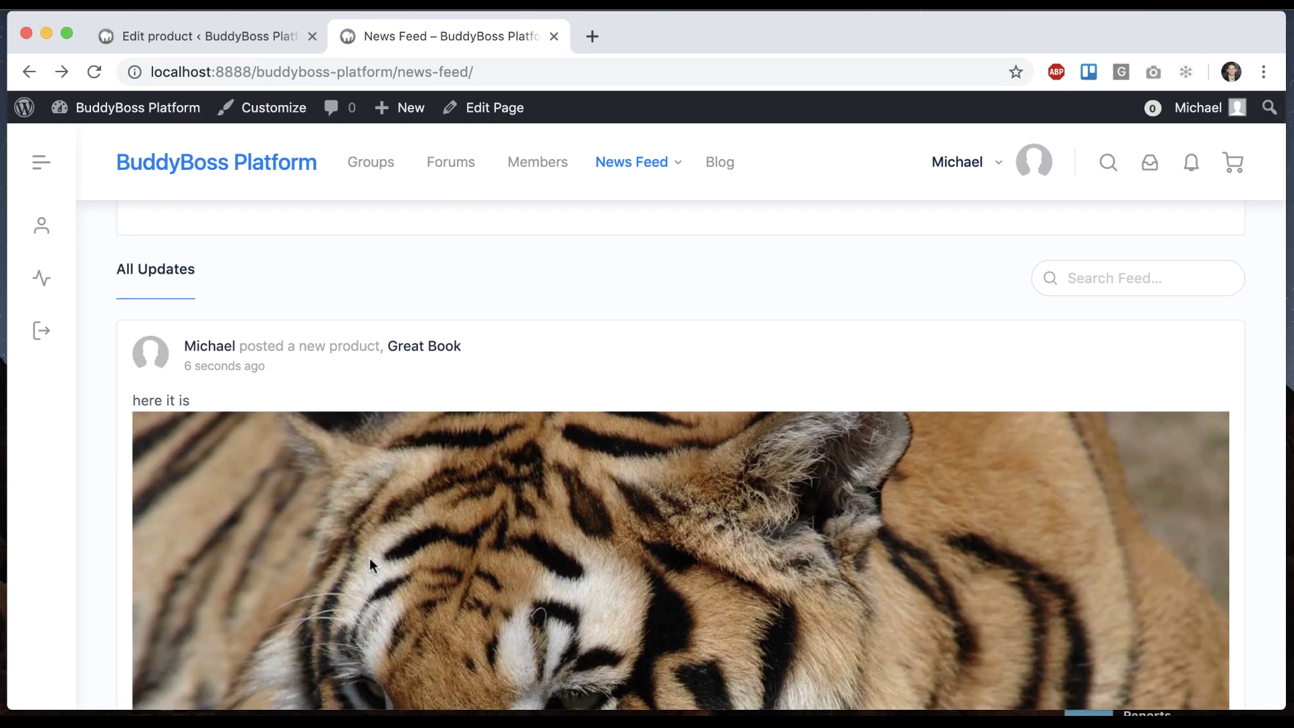
# Step: From the News Feed post, open the Great Book product page
pyautogui.click(404, 348)
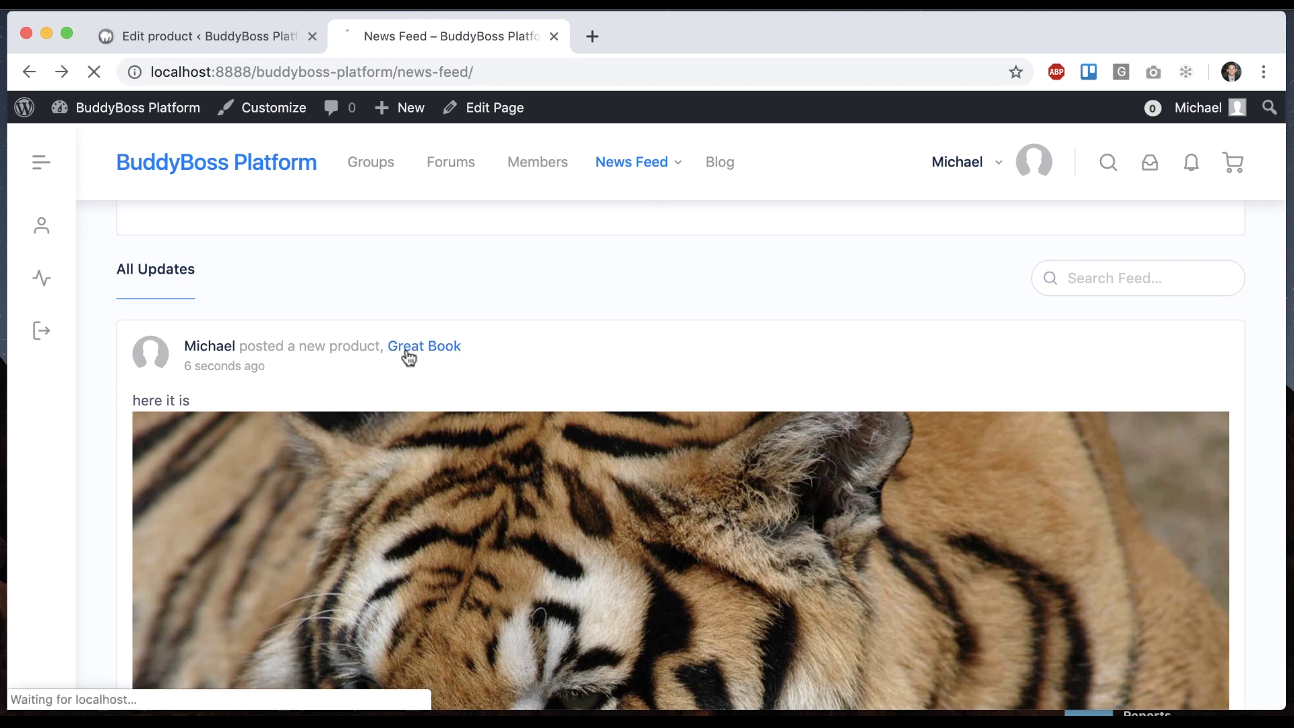